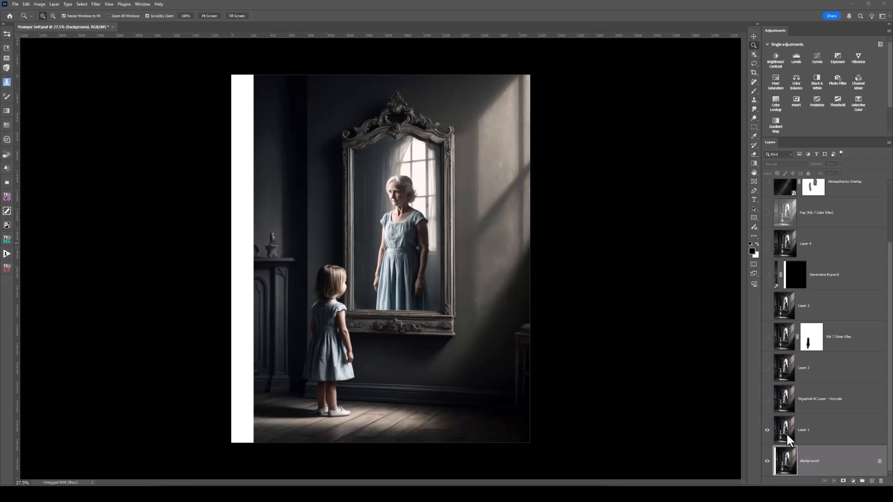
Make the Gigapixel AI upscale, Layer 2 and Nik 7 Silver Efex layers visible one after another, and select the Silver Efex layer.
left_click(786, 432)
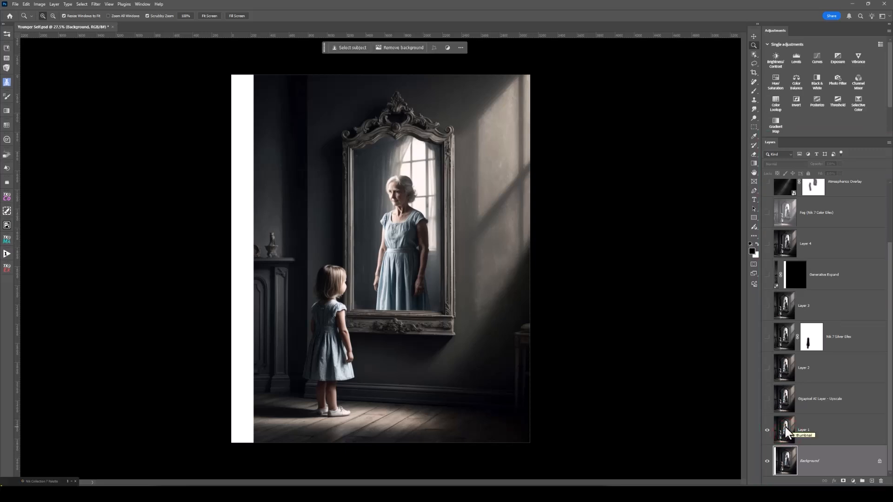
left_click(786, 432)
left_click_drag(785, 427, 783, 400)
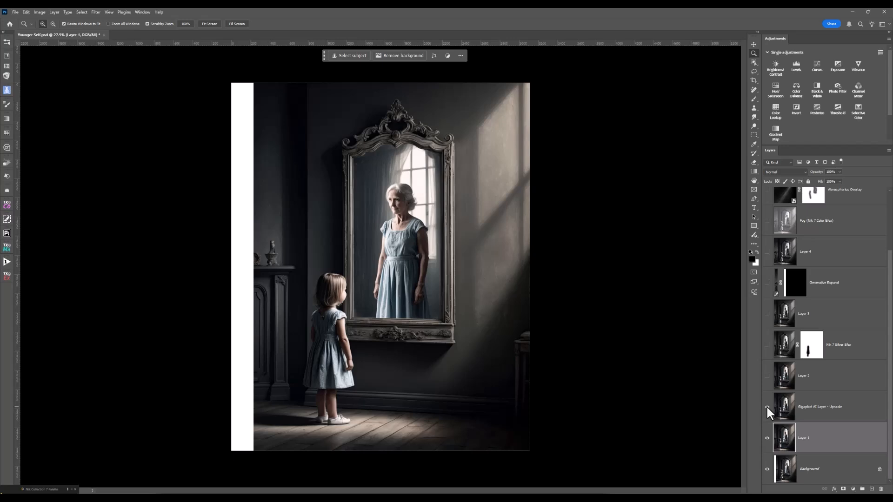
left_click(768, 378)
left_click(782, 378)
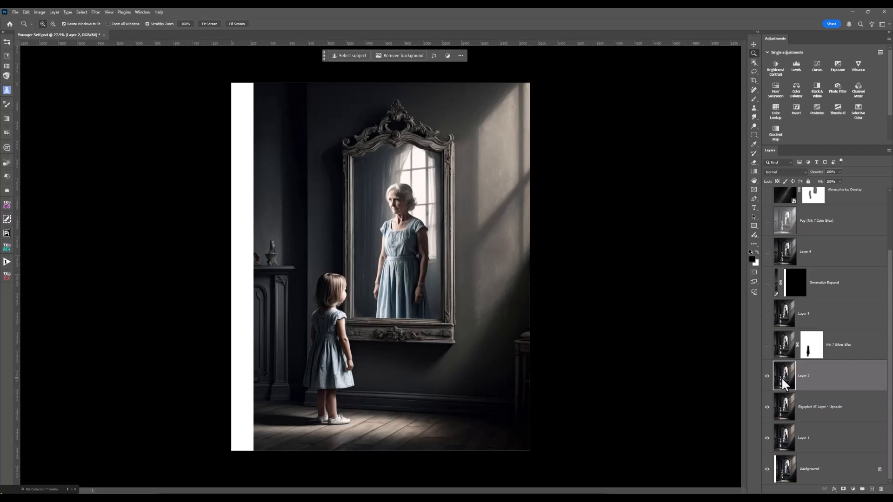
left_click(767, 344)
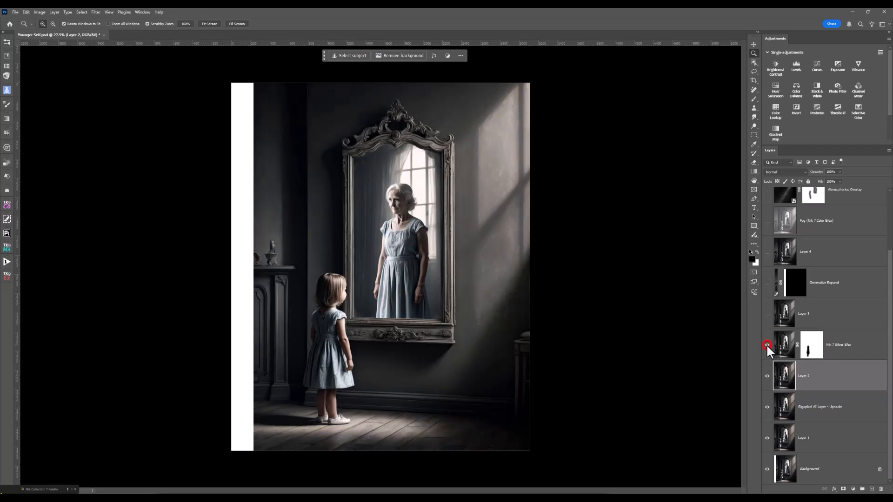
left_click(782, 344)
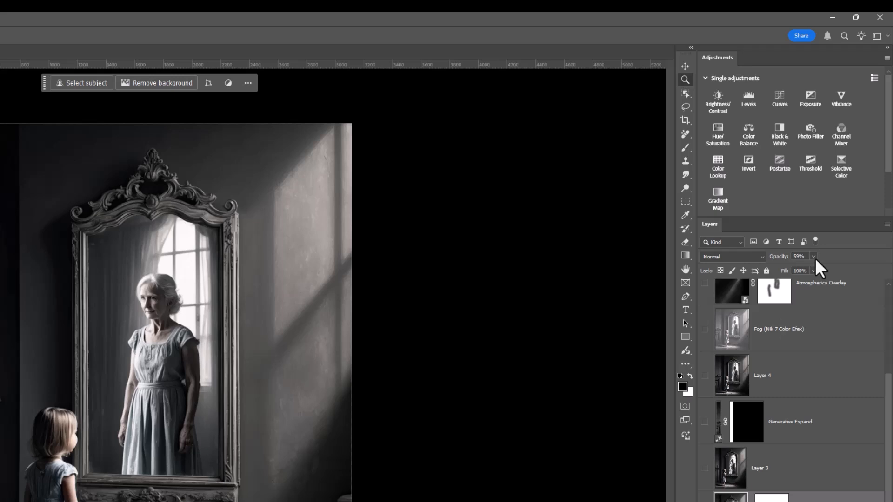
Raise the Nik 7 Silver Efex layer's opacity to 100% and toggle its visibility to compare the image with and without it.
left_click(814, 258)
left_click_drag(813, 269, 841, 270)
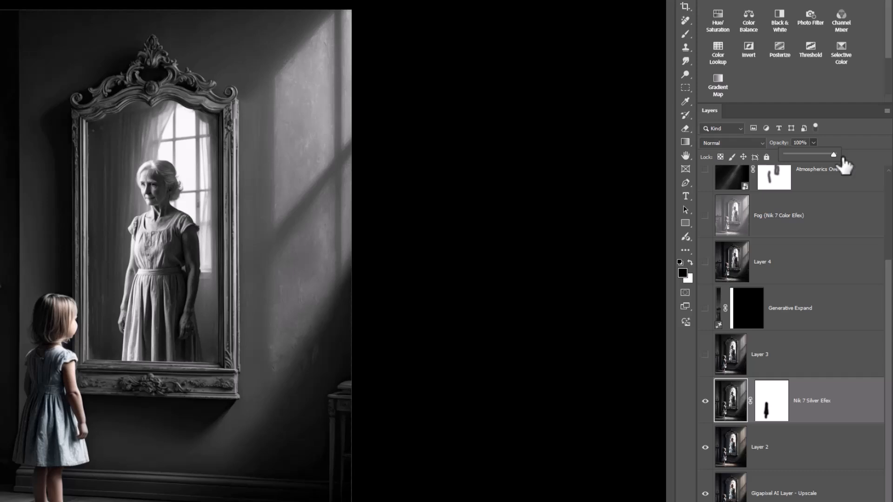
left_click(705, 401)
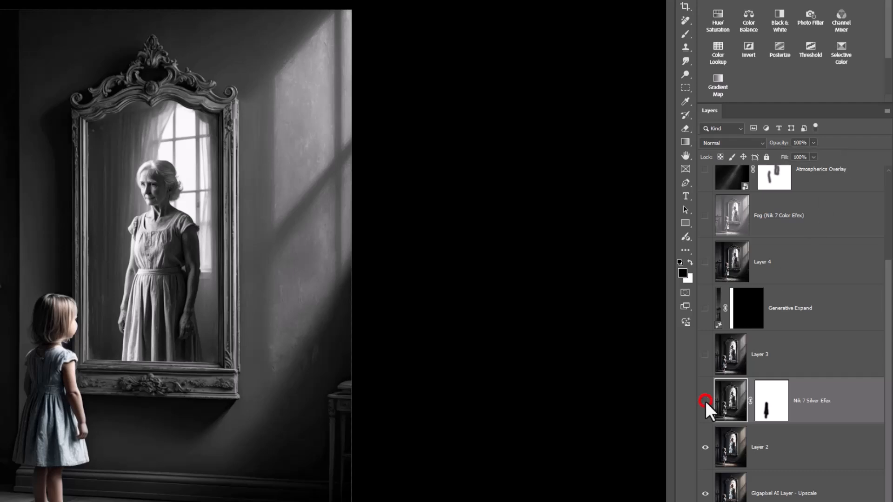
left_click(705, 401)
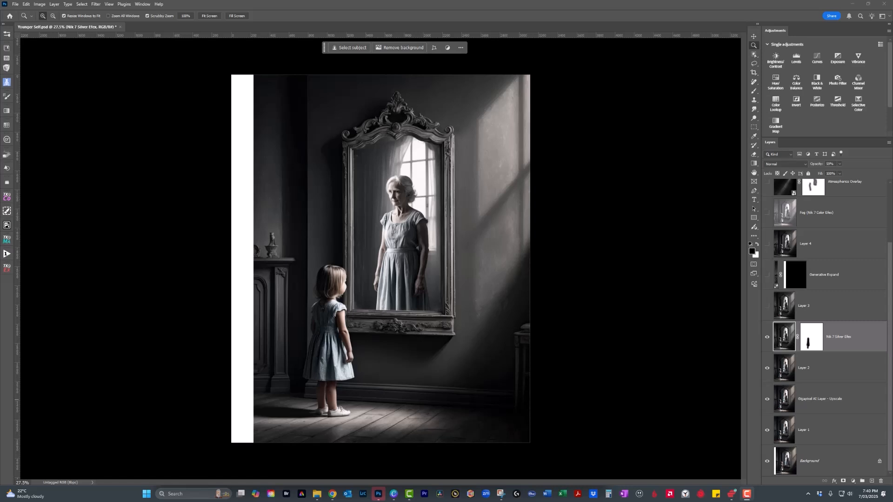
Open the Nik 7 Silver Efex filter from the Nik Collection 7 on the selected layer.
left_click(96, 5)
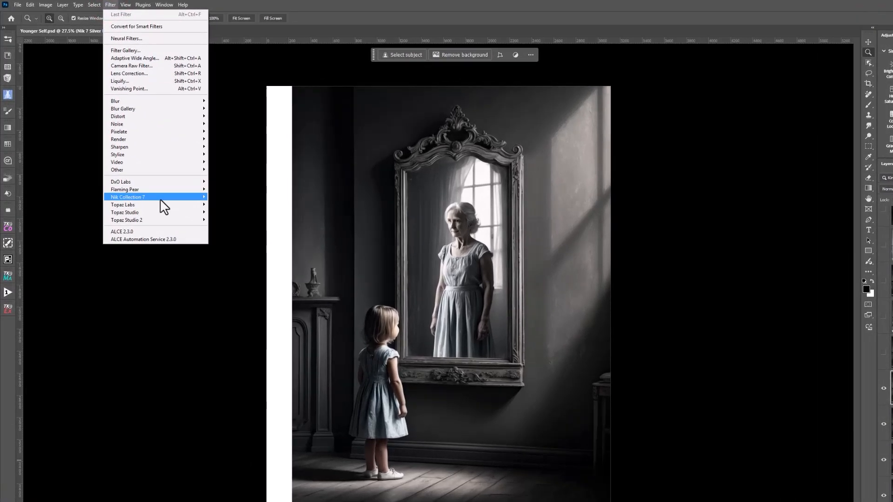
mouse_move(140, 175)
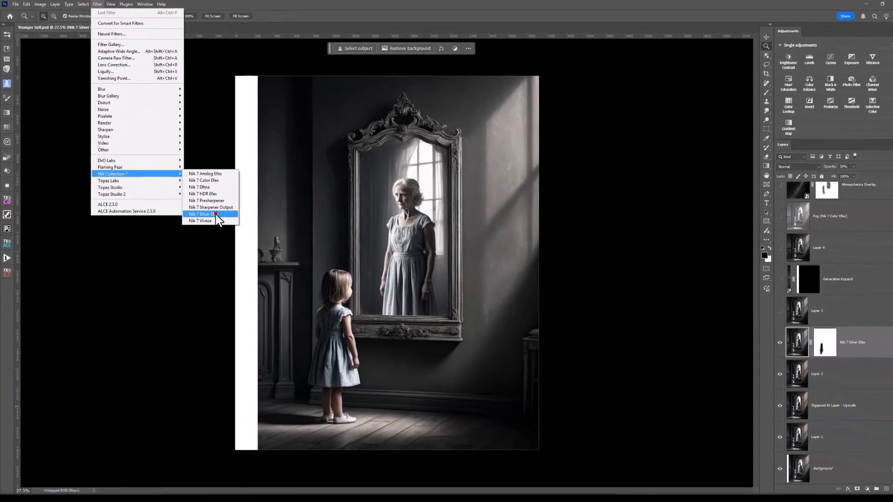
left_click(244, 241)
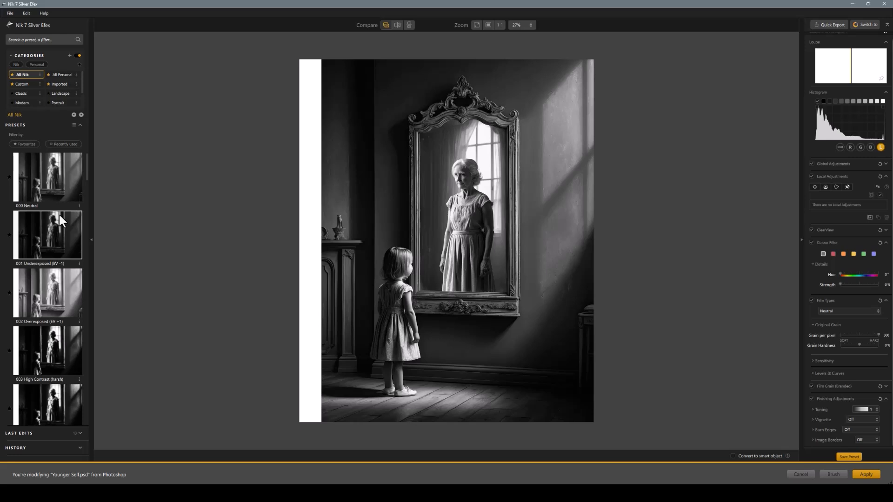
Browse the Silver Efex presets and try 006 High Structure (smooth) on the image.
scroll(59, 213, "down", 4)
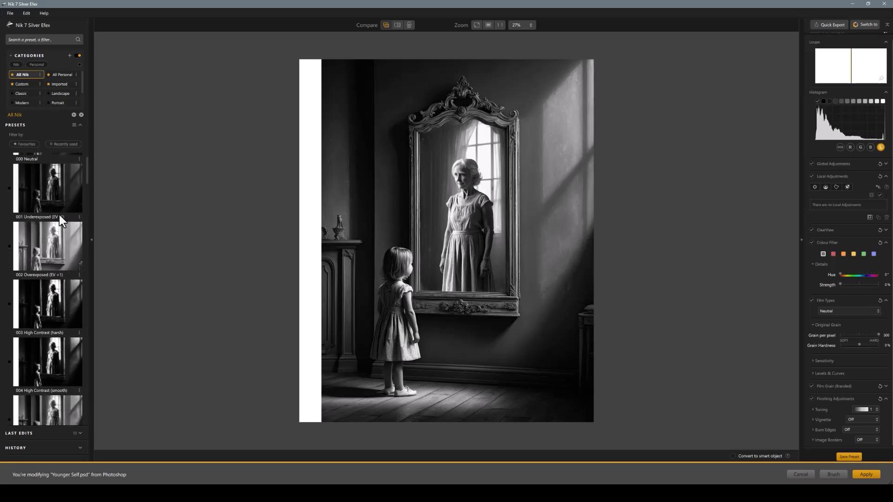
scroll(58, 213, "down", 1)
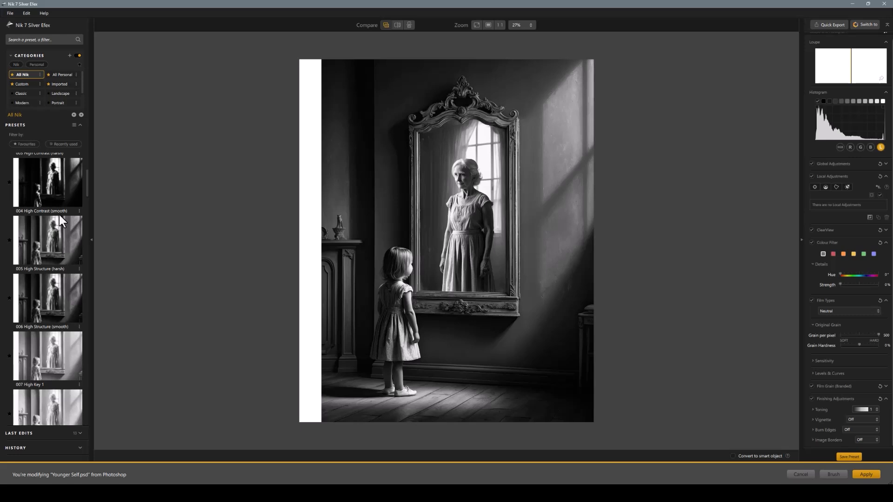
scroll(59, 215, "down", 1)
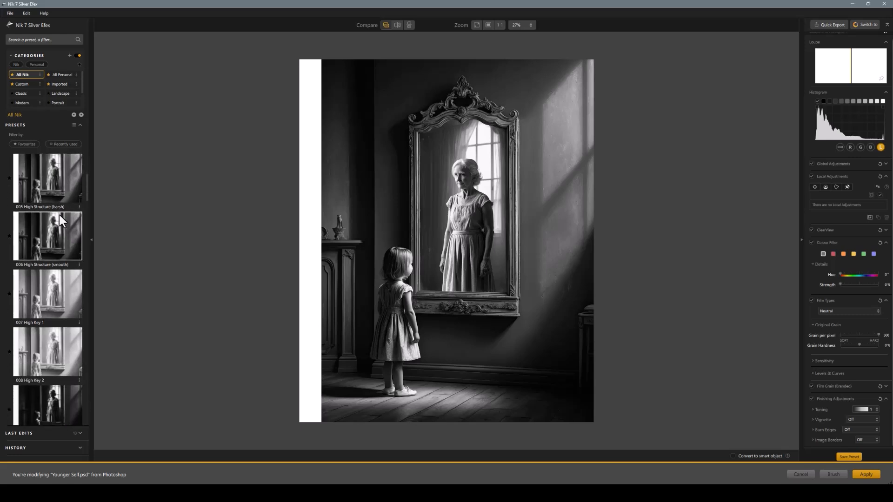
left_click(55, 244)
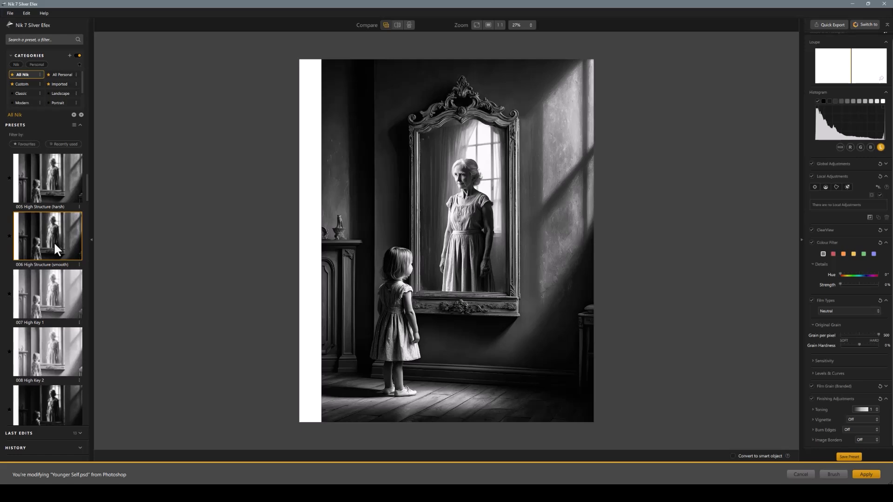
Browse further through the presets and try the 020 Fine Art high key preset with its frame.
scroll(54, 241, "down", 5)
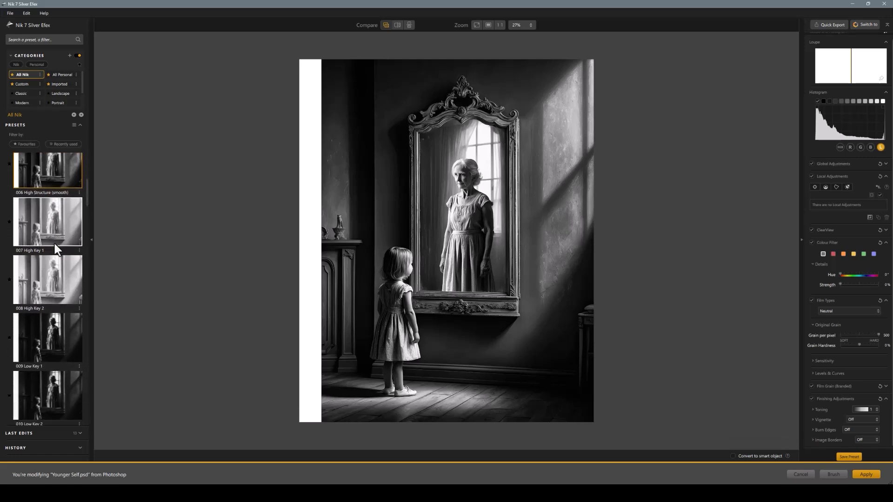
scroll(54, 241, "down", 6)
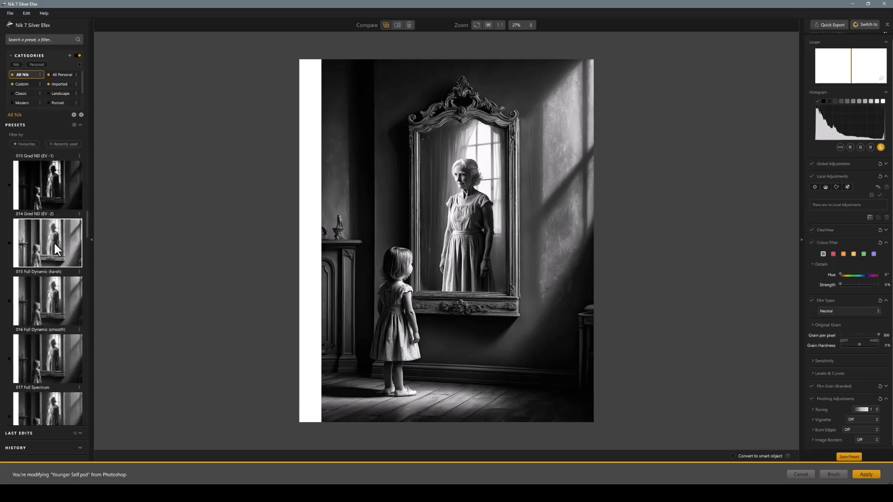
scroll(54, 242, "down", 2)
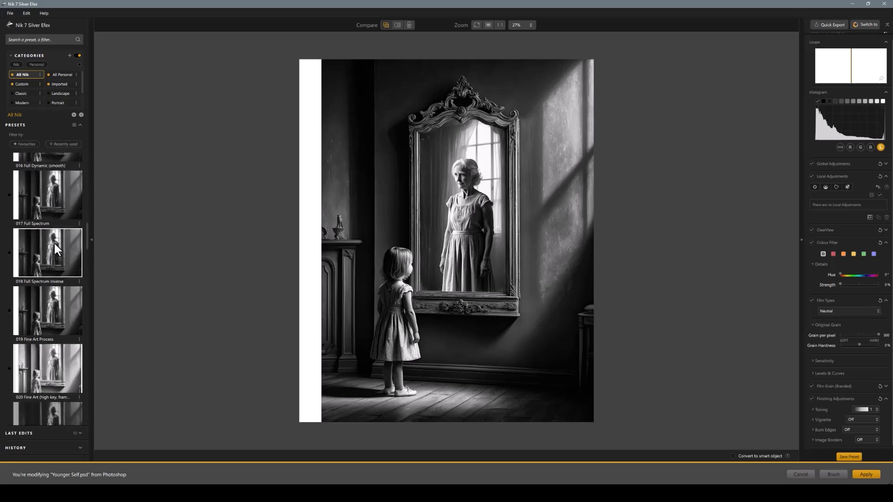
scroll(54, 241, "down", 1)
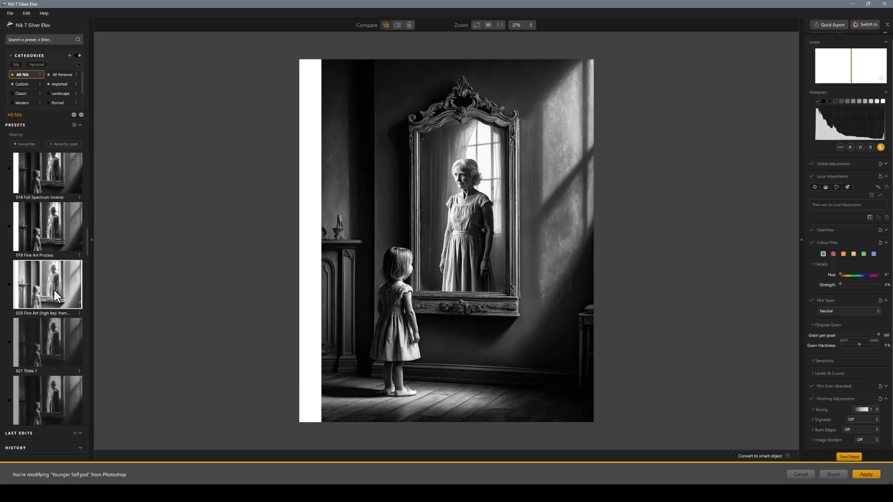
left_click(54, 290)
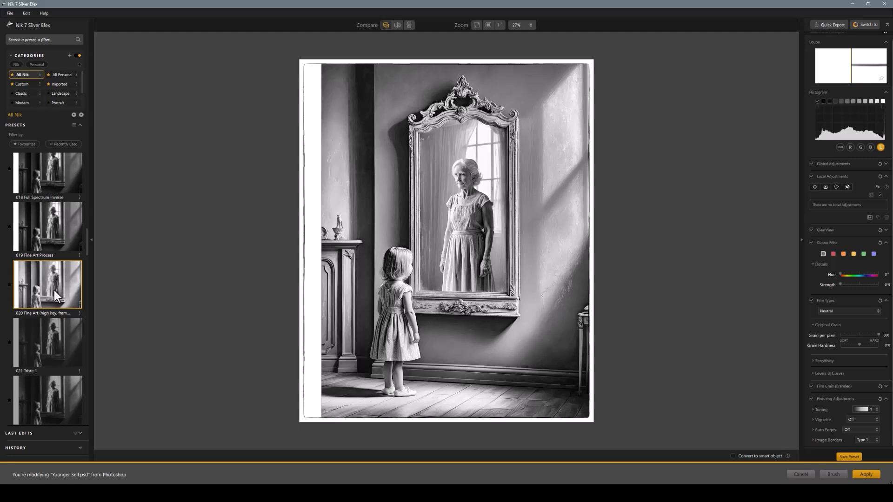
Try the 021 Triste 1 preset on the image, followed by 023 Wet Rocks.
scroll(54, 291, "down", 1)
left_click(55, 317)
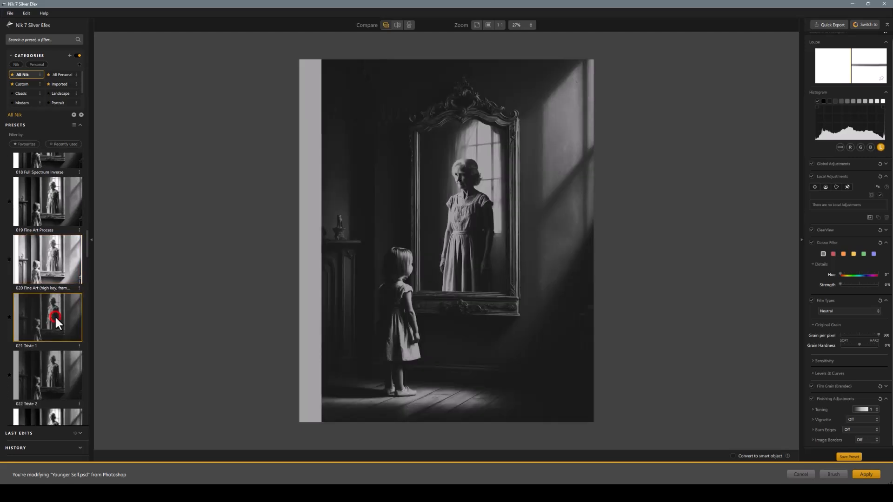
scroll(55, 318, "down", 3)
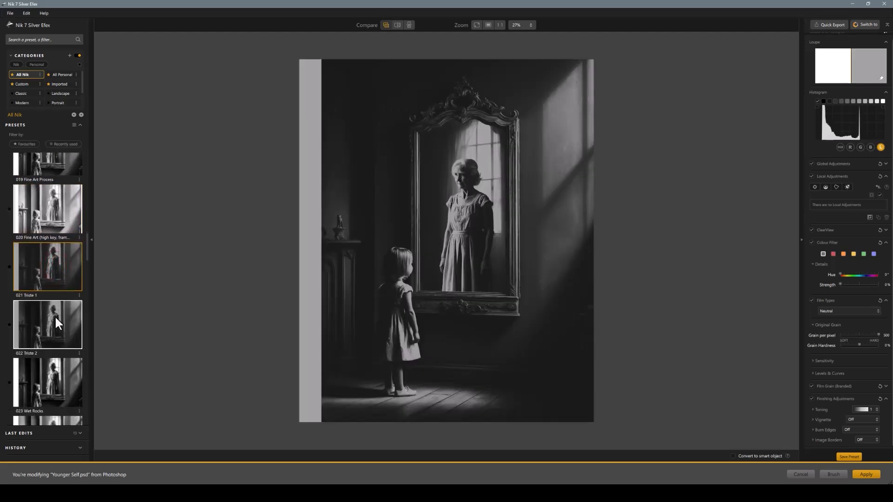
left_click(57, 361)
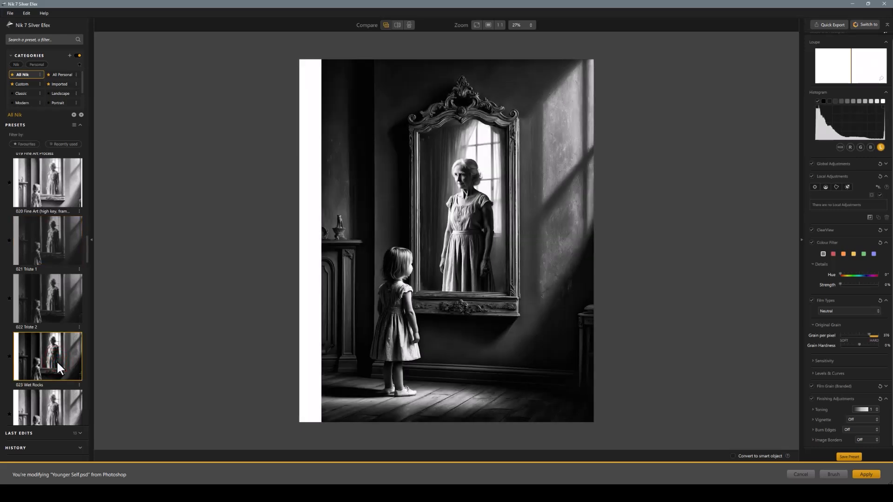
Browse on to the sepia presets below 025 Silhouette and try one of them on the image.
scroll(57, 361, "down", 3)
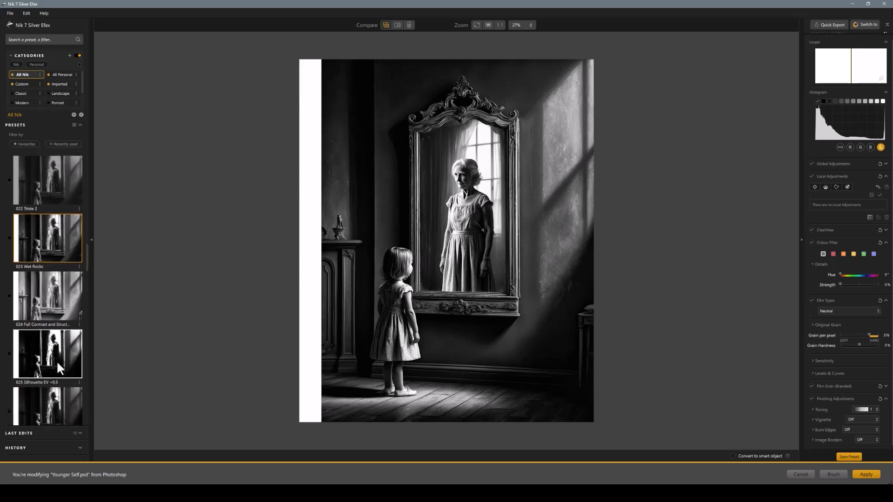
scroll(57, 361, "down", 3)
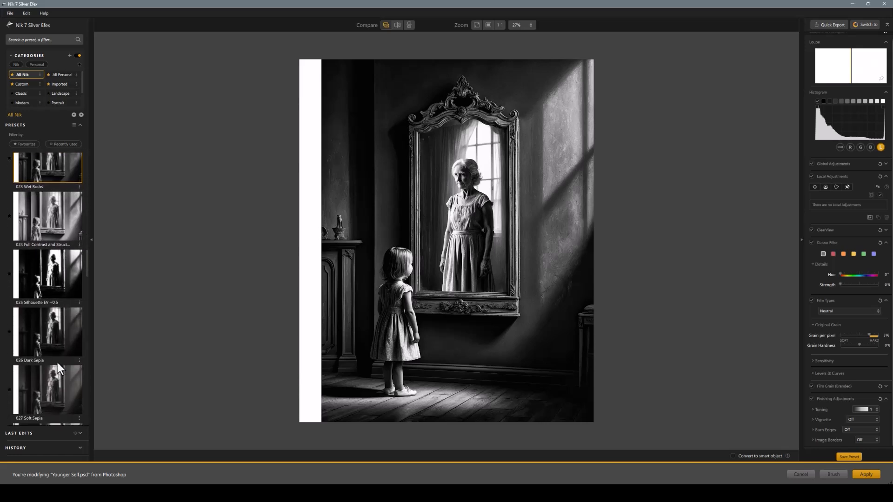
left_click(58, 358)
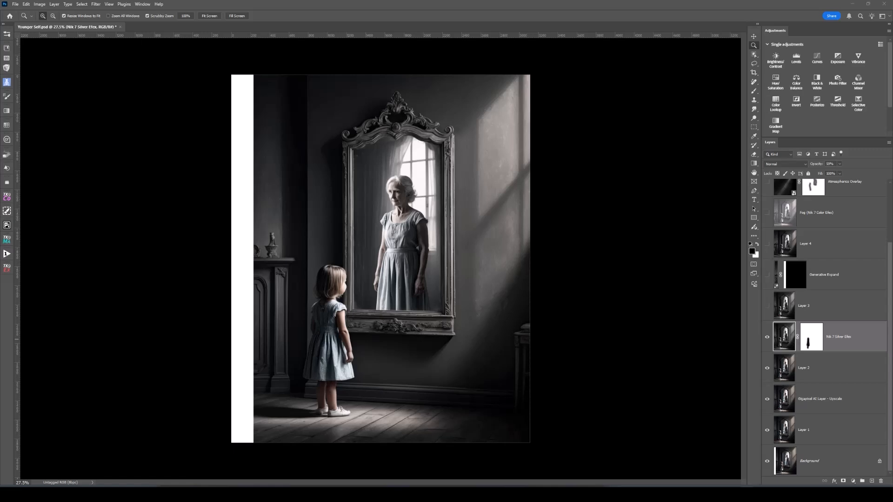
Make Layer 3, the Generative Expand layer and Layer 4 visible in turn, and select Layer 4.
left_click(767, 306)
left_click(783, 306)
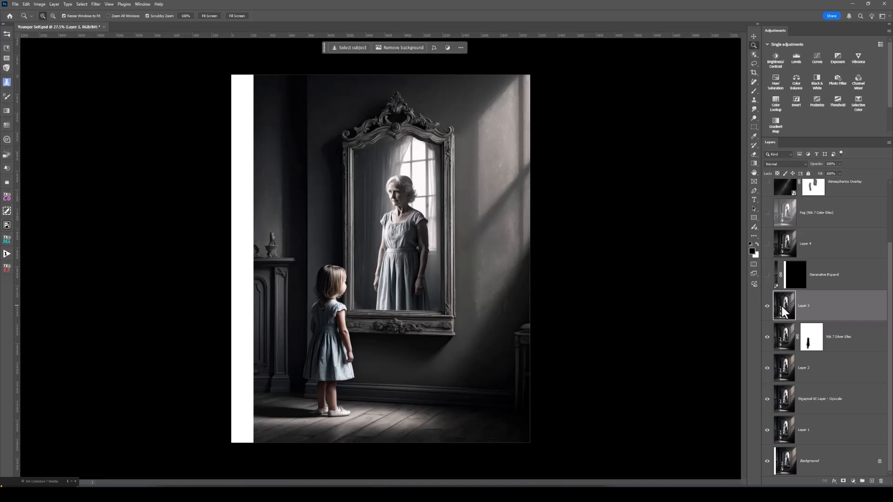
left_click(767, 275)
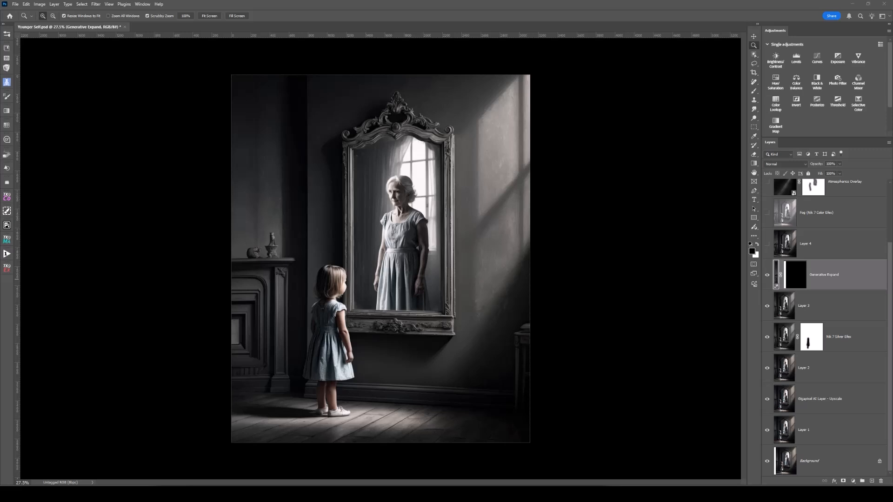
left_click(767, 246)
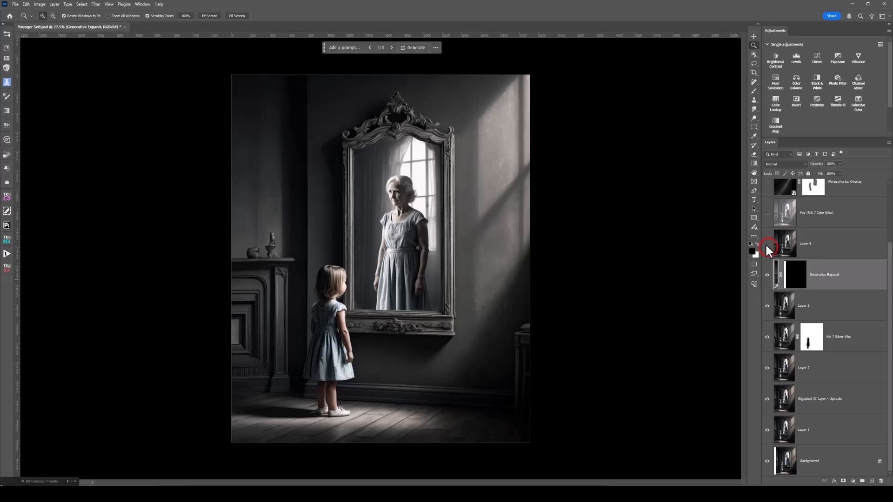
left_click(786, 244)
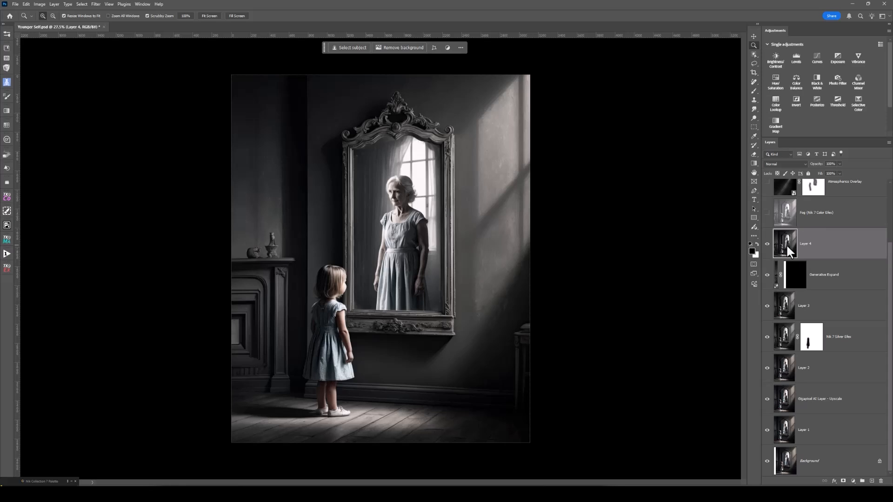
Show and select the Fog (Nik 7 Color Efex) layer, toggling its visibility off and on to compare the effect.
scroll(786, 244, "up", 2)
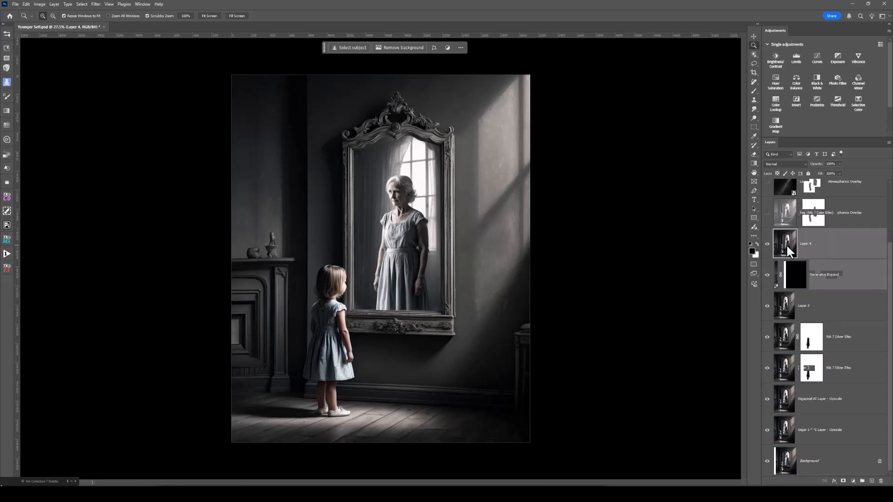
left_click(767, 275)
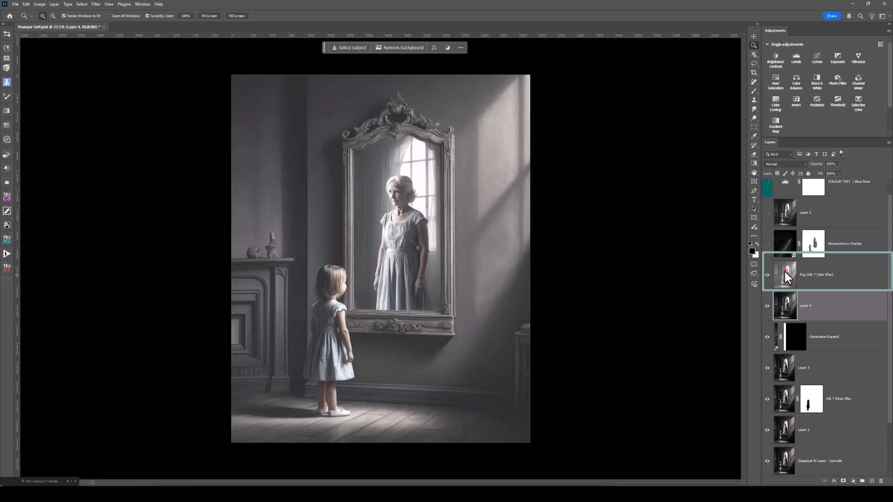
left_click(785, 274)
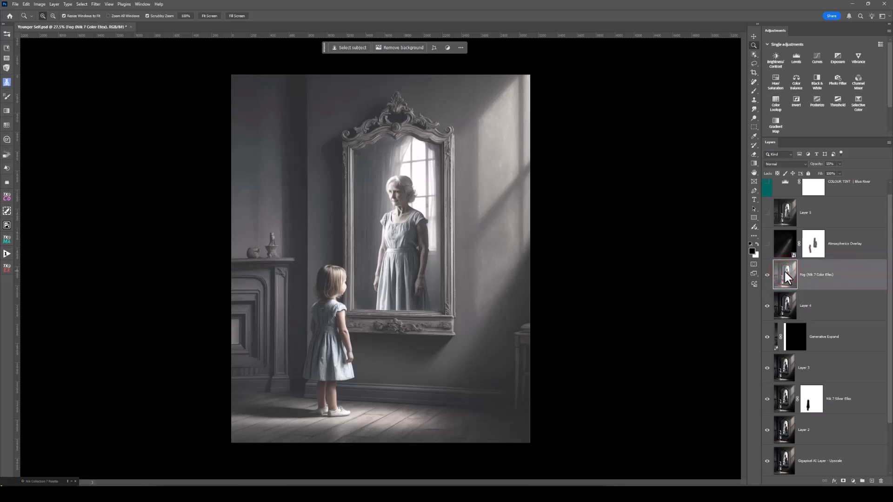
left_click(767, 275)
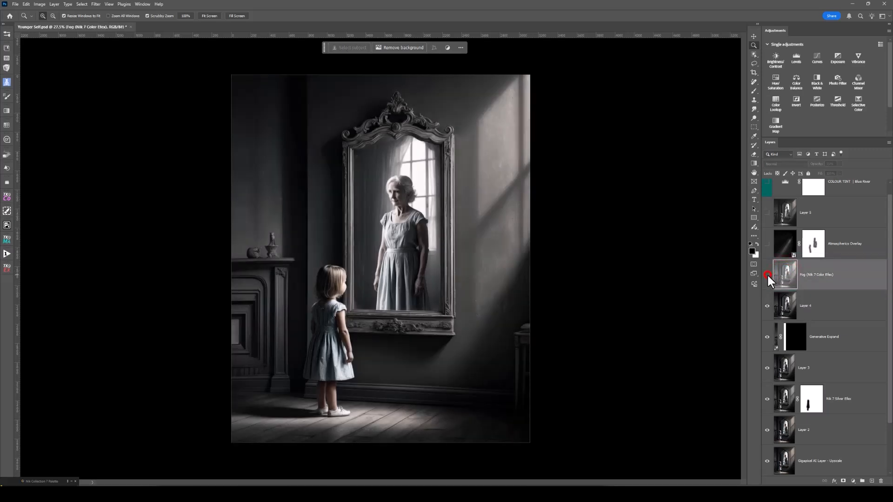
left_click(767, 275)
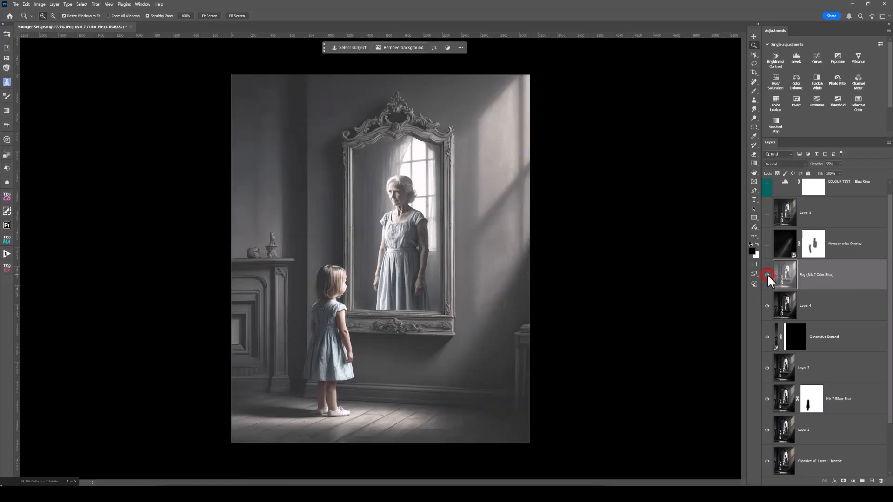
Try a higher opacity on the Fog (Nik 7 Color Efex) layer.
left_click(781, 277)
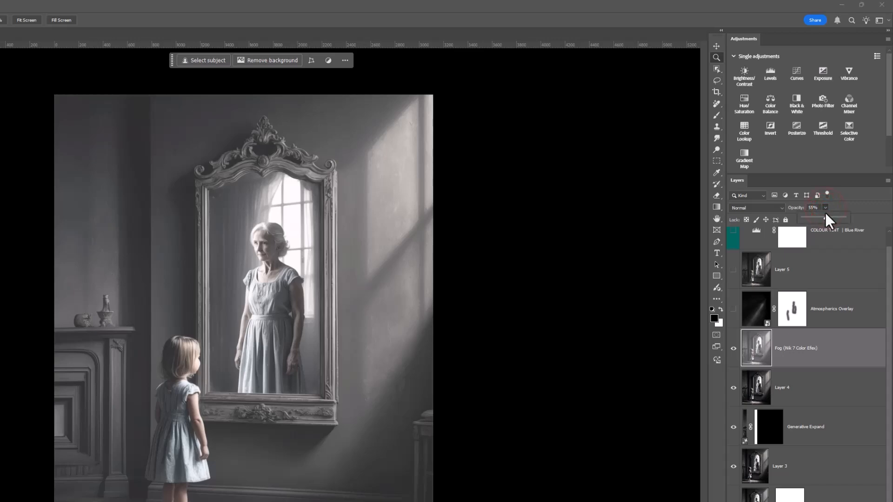
left_click_drag(825, 218, 859, 214)
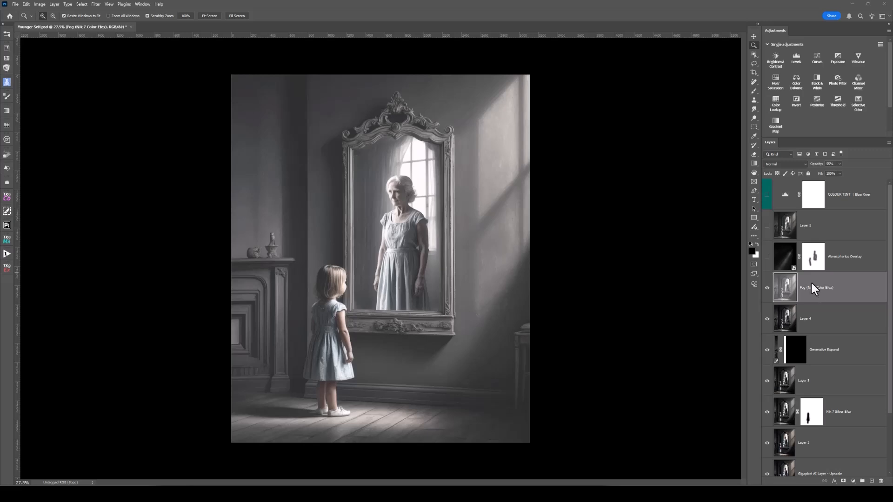
Select the Atmospherics Overlay layer and make it visible.
left_click(787, 262)
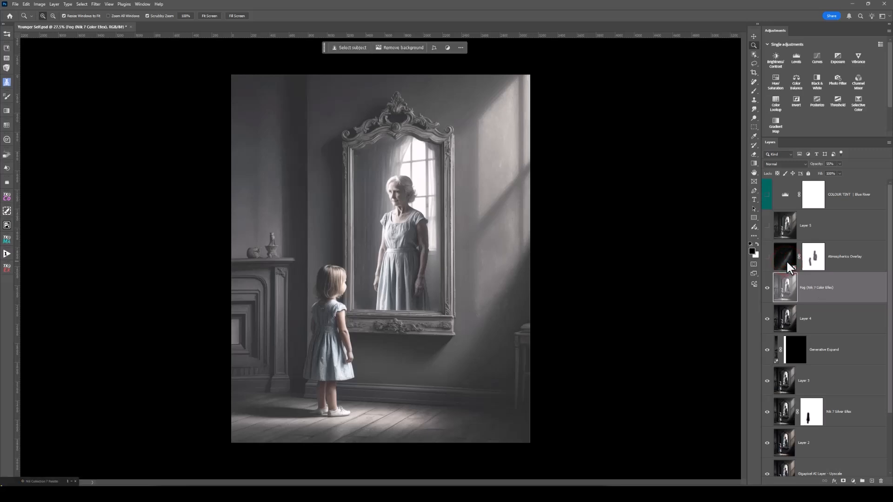
left_click(787, 261)
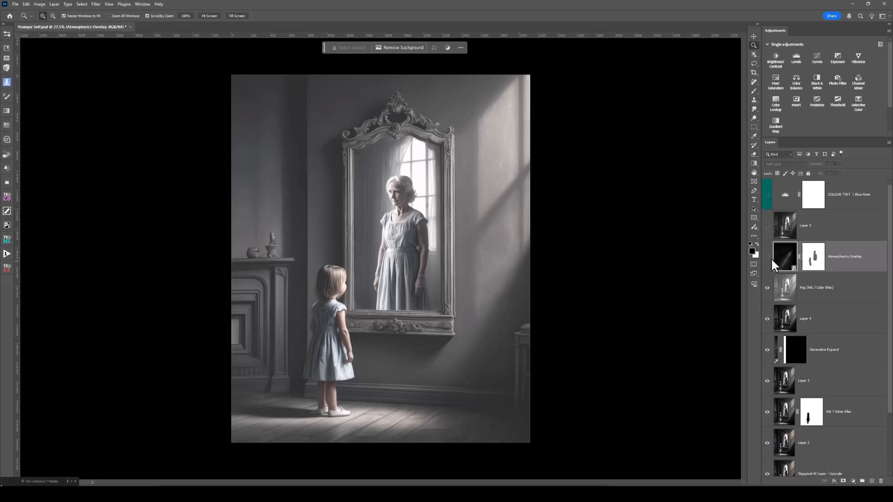
left_click(767, 257)
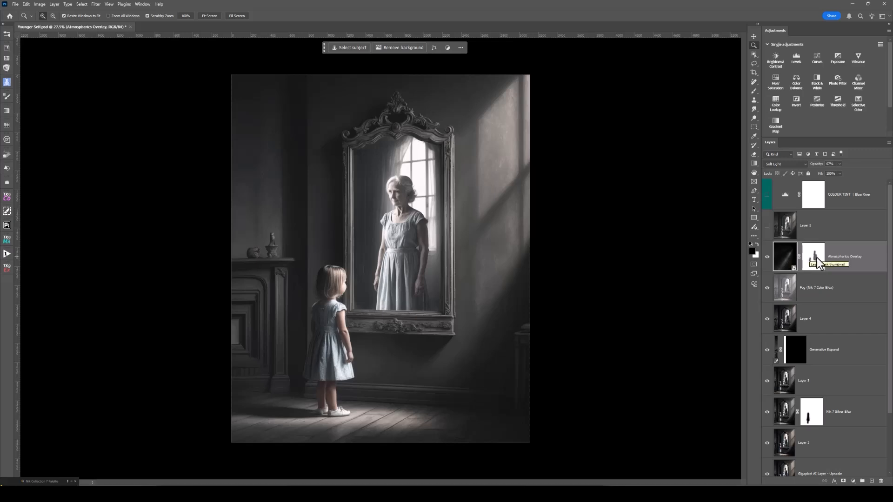
Set the Atmospherics Overlay layer's blend mode to Normal and its opacity to 100% to inspect the light rays alone.
left_click(788, 258)
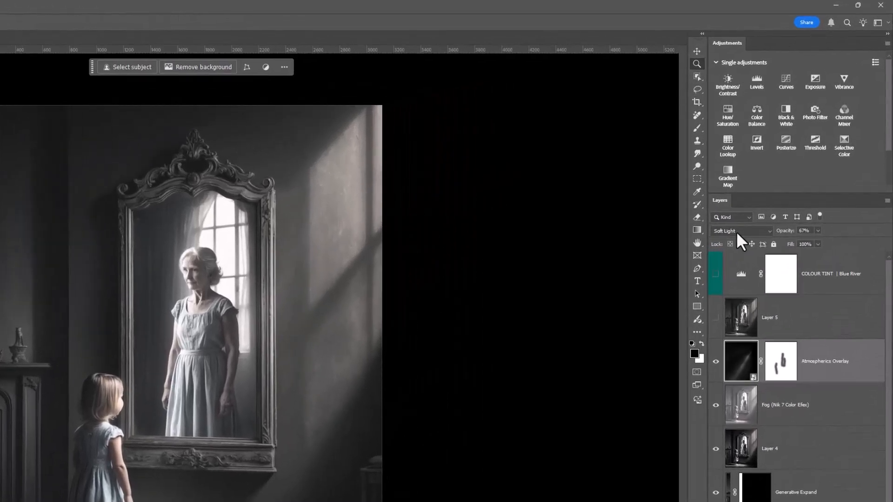
left_click(736, 231)
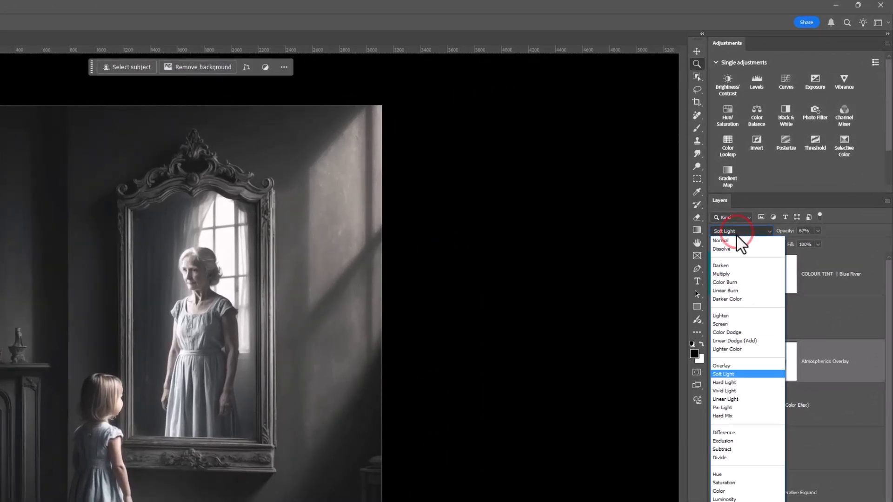
left_click(736, 241)
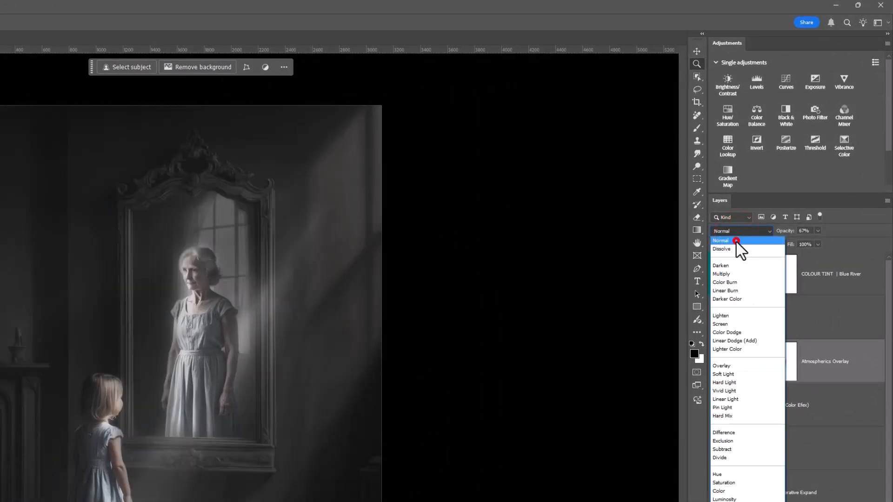
left_click(818, 230)
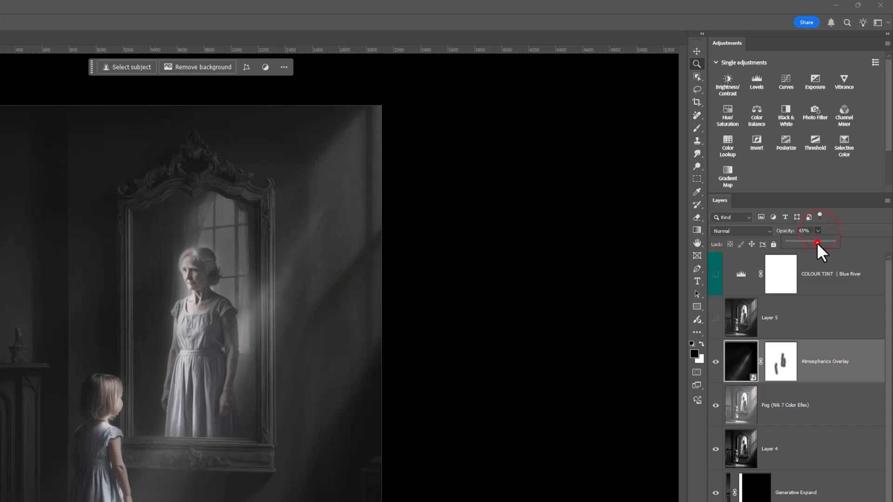
left_click_drag(817, 242, 848, 246)
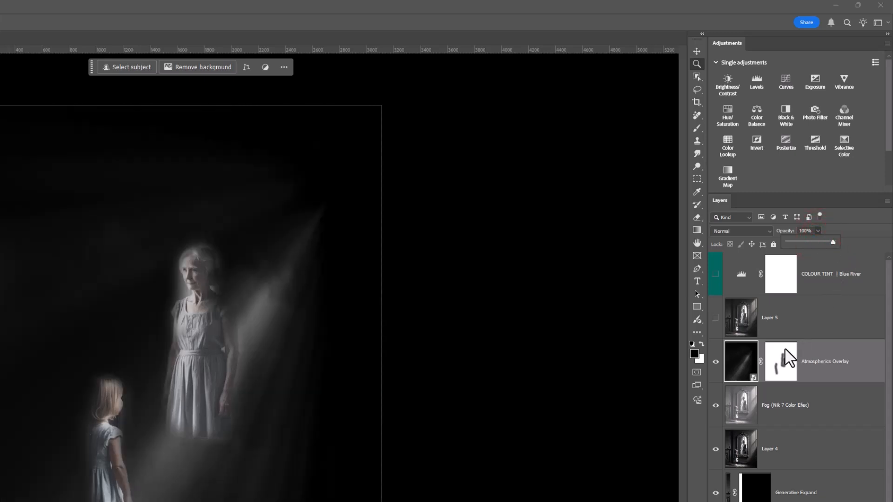
Disable the Atmospherics Overlay layer's mask to view the unmasked rays, and enable the mask again.
right_click(779, 361)
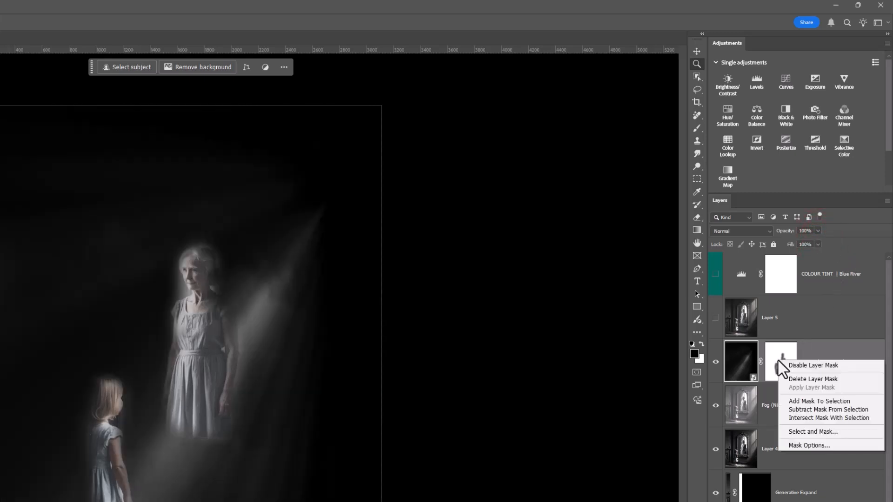
left_click(795, 366)
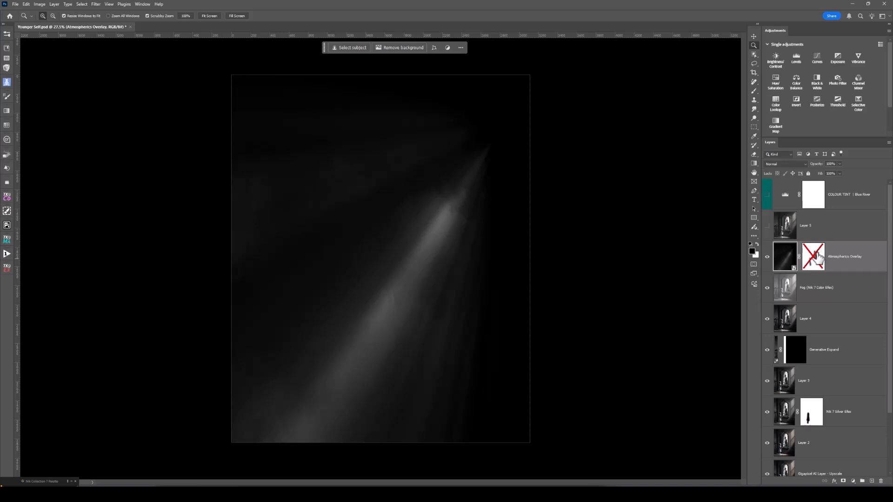
right_click(817, 253)
left_click(825, 258)
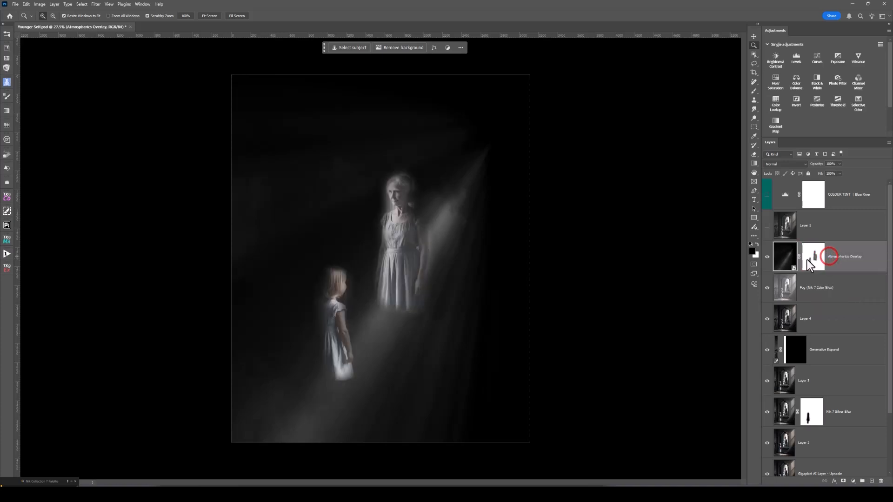
Restore the Atmospherics Overlay layer to 67% opacity and Soft Light blending, toggling its visibility off and on.
left_click(808, 260, "shift")
left_click(808, 260, "shift")
key("6")
key("7")
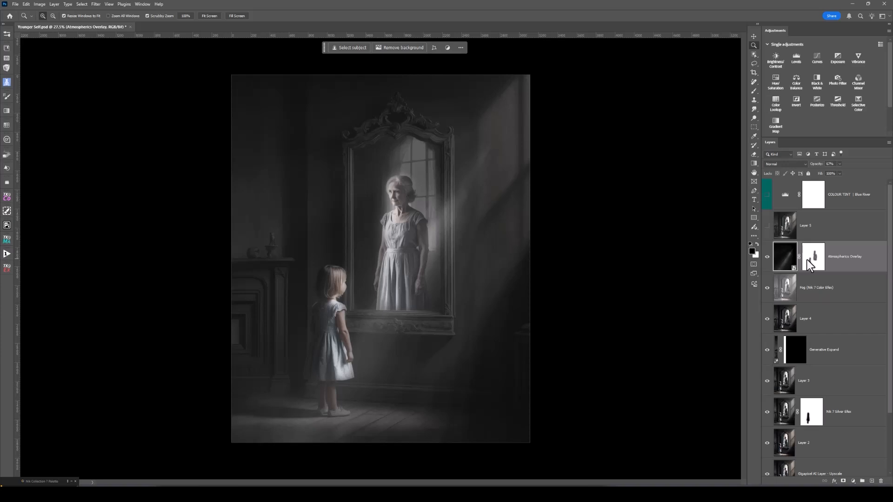
left_click(768, 257)
left_click(768, 256)
key("alt+shift+f")
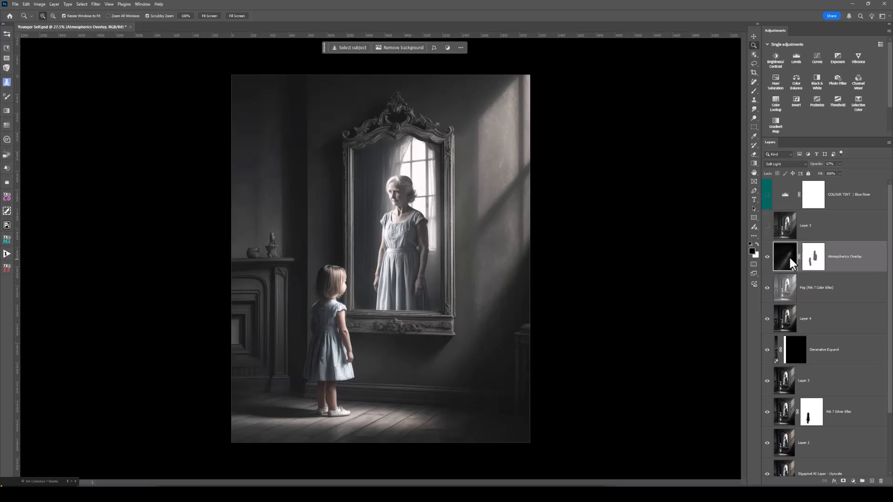
Select Layer 5 and make both it and the COLOUR TINT | Blue River layer visible.
left_click(786, 229)
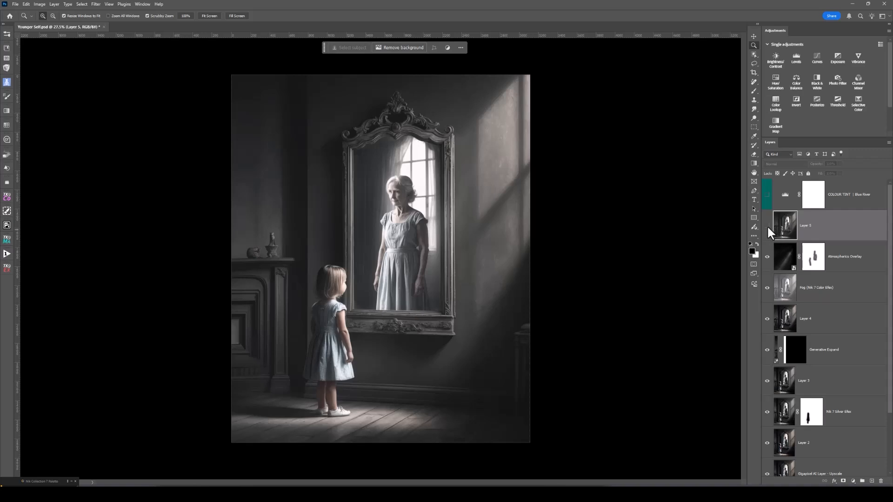
left_click(767, 225)
left_click(768, 195)
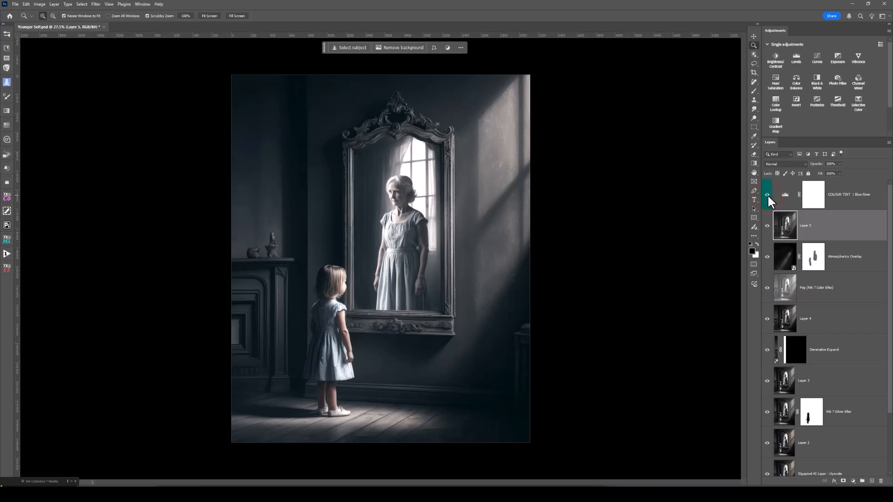
Select the COLOUR TINT | Blue River layer and compare the image with the tint hidden and shown.
left_click(768, 195)
left_click(767, 194)
left_click(784, 199)
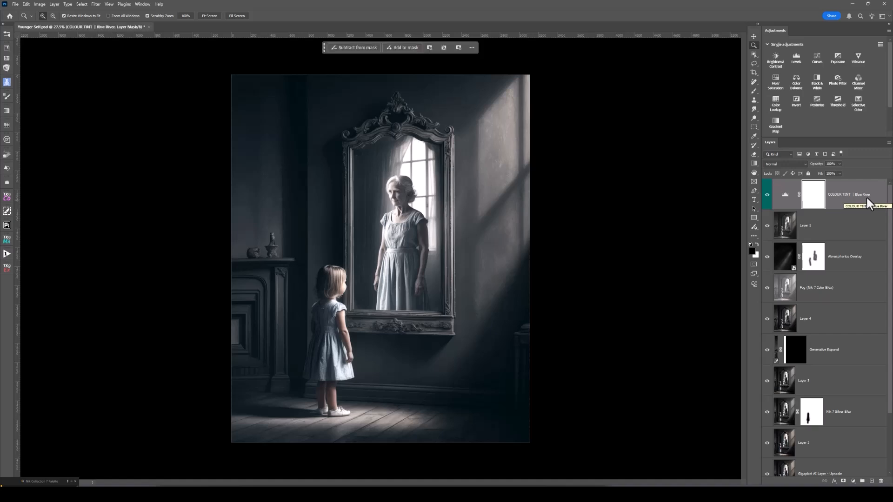
left_click(767, 195)
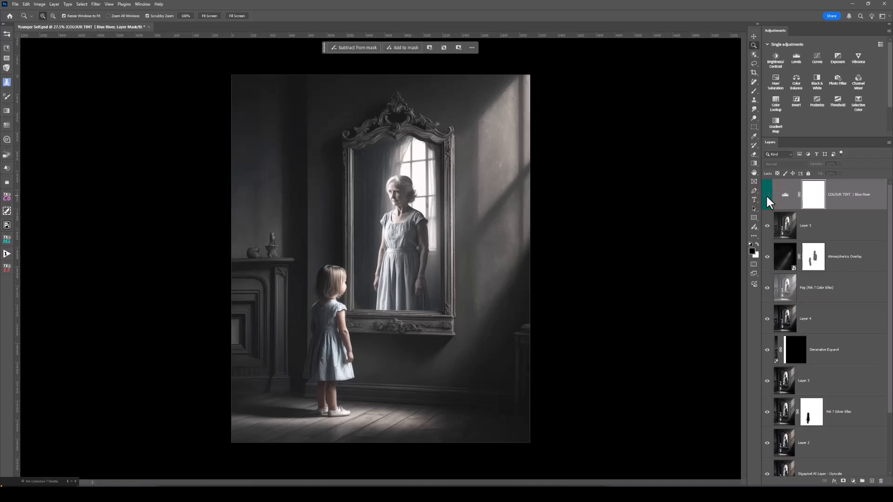
left_click(767, 194)
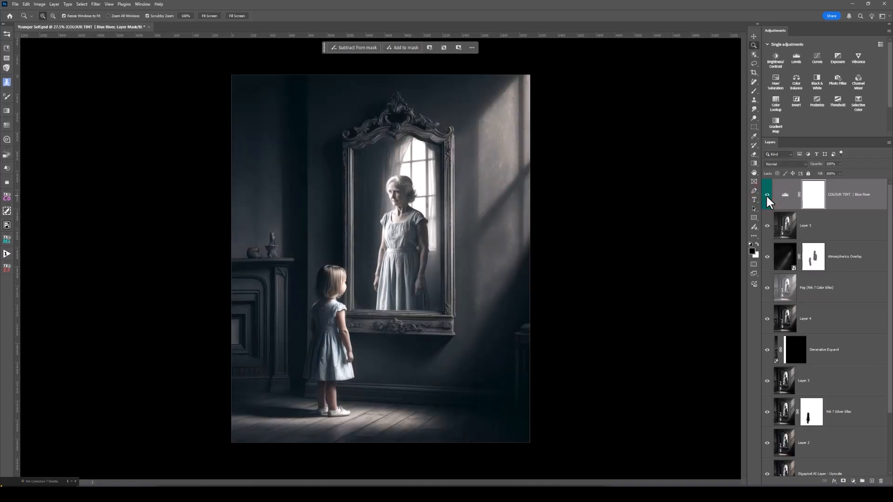